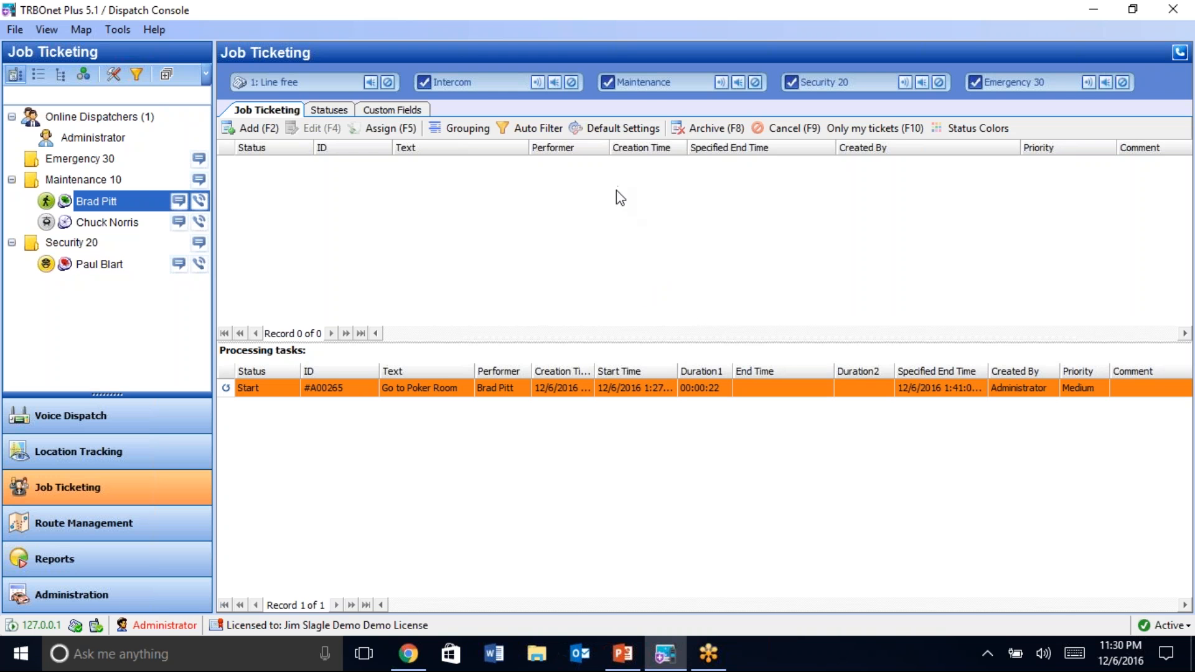
# Preview the radio channel details for Maintenance, Security 20 and Intercom.
pyautogui.moveTo(661, 90)
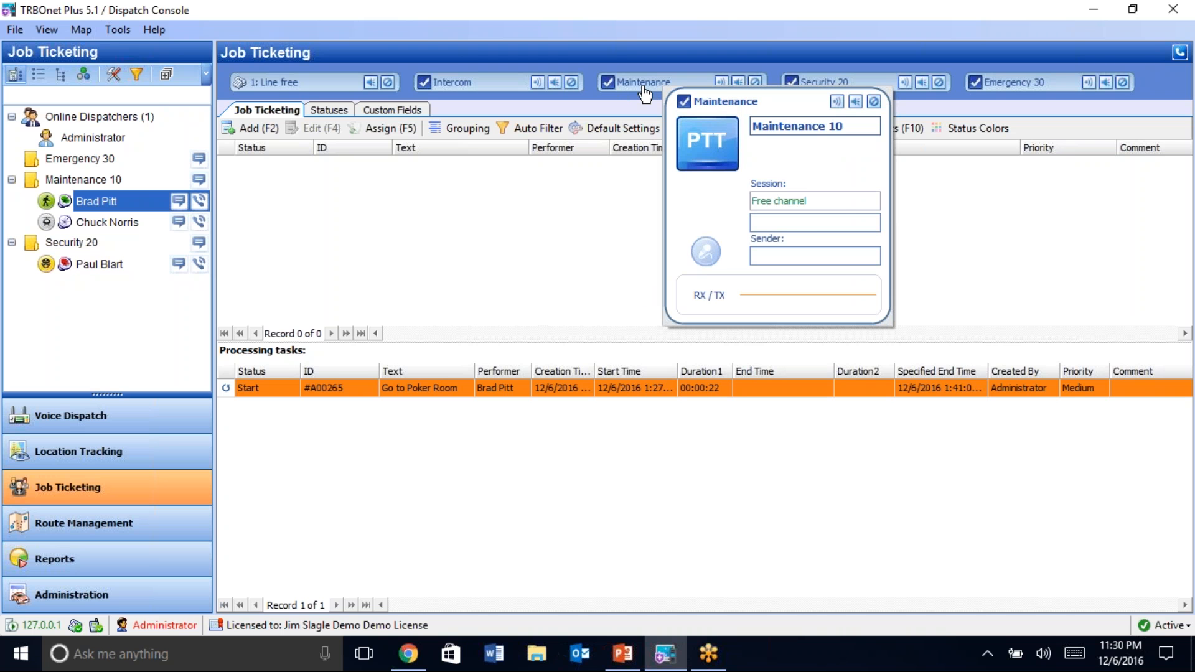
pyautogui.moveTo(845, 89)
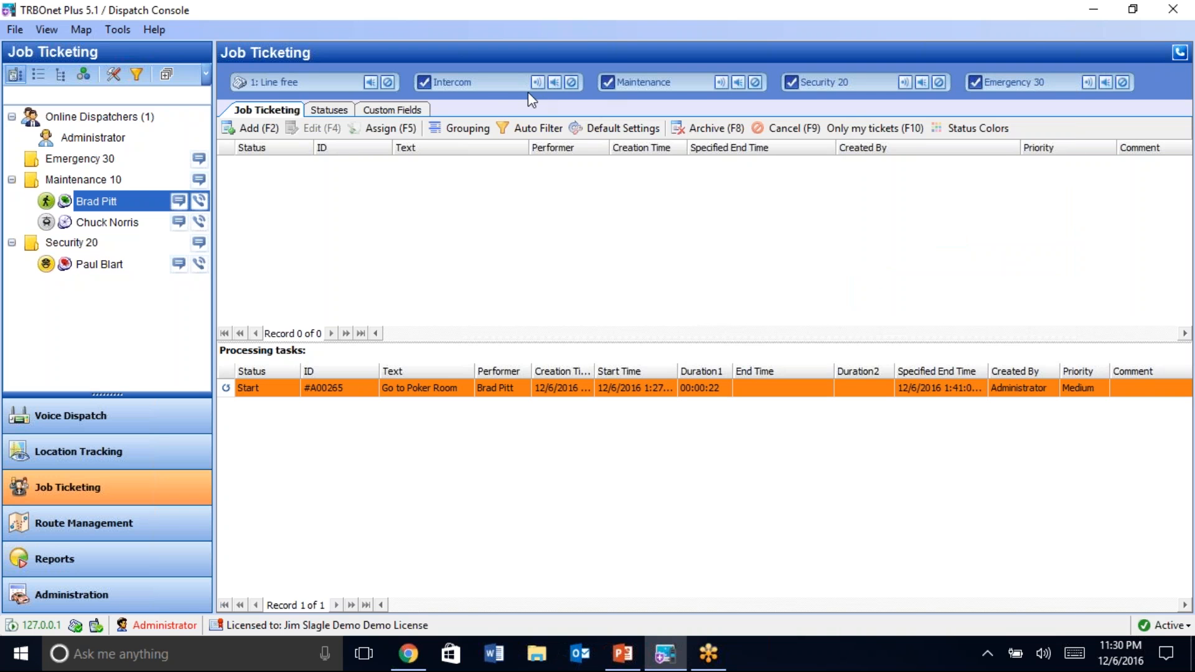
pyautogui.moveTo(501, 90)
# Add a job ticket with the text "Report to Room 412" and an enabled deadline of 12/7/2016 12:51 AM.
pyautogui.click(252, 130)
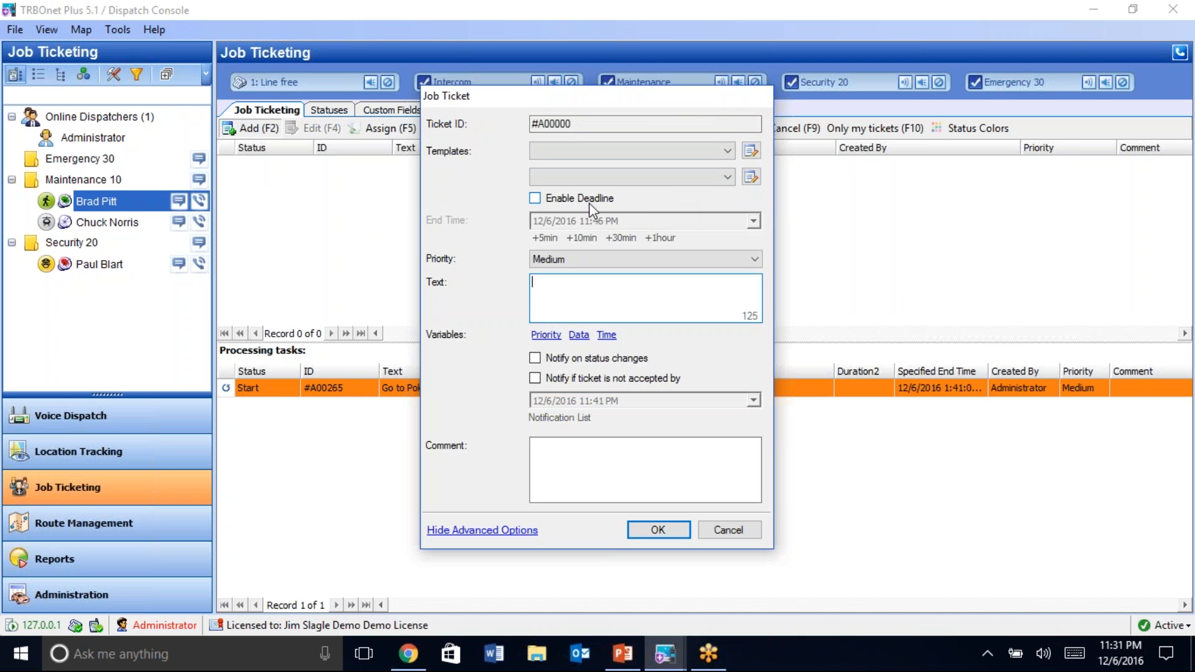
pyautogui.click(535, 199)
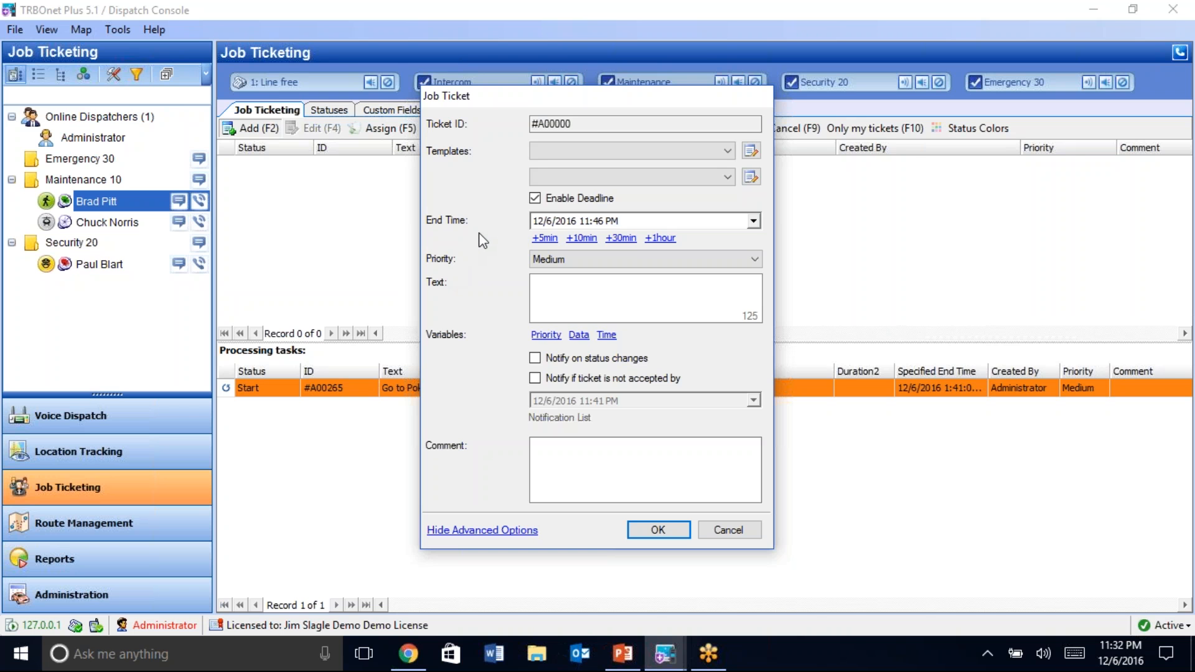
pyautogui.click(545, 240)
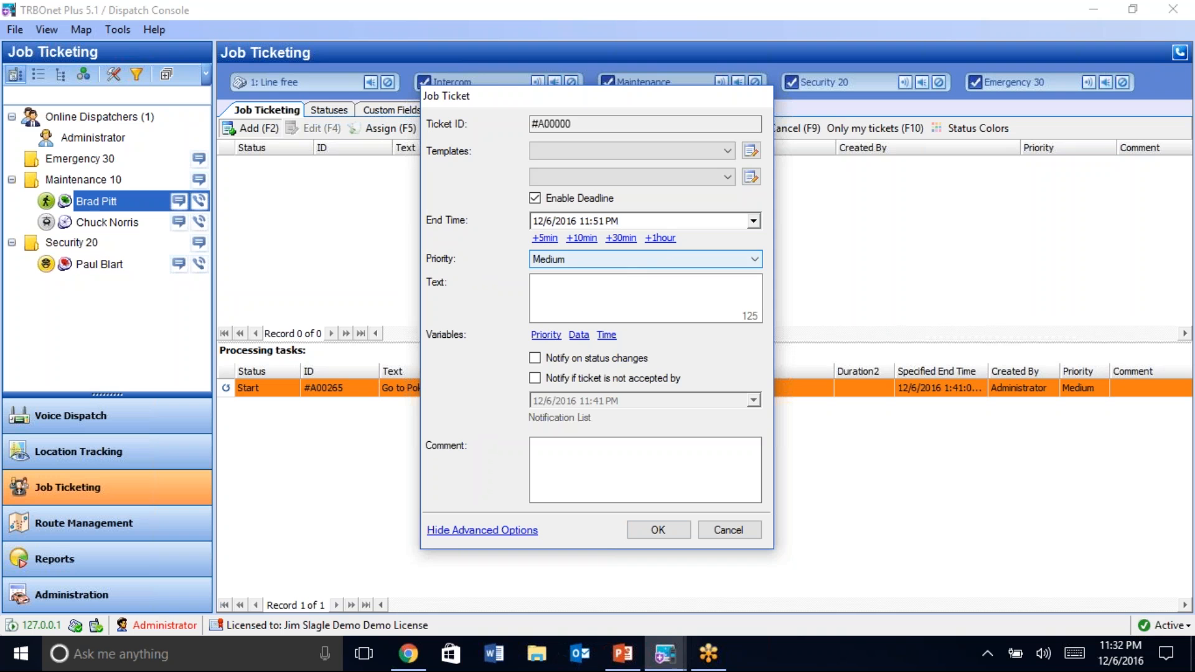
pyautogui.click(657, 242)
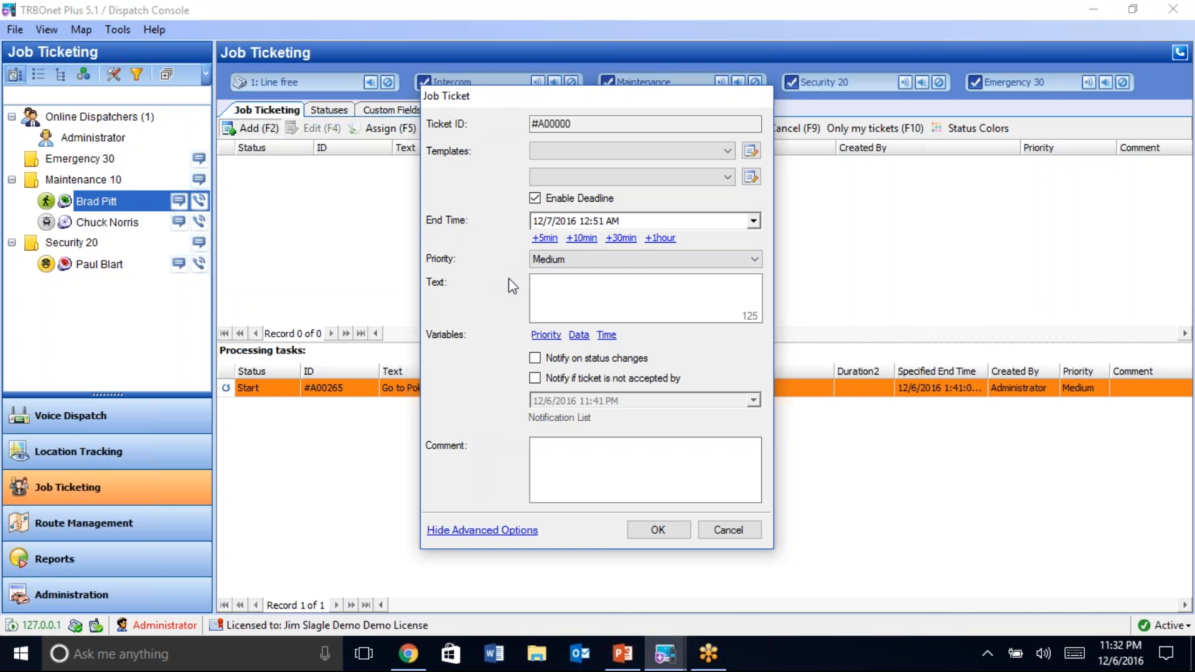
pyautogui.click(592, 286)
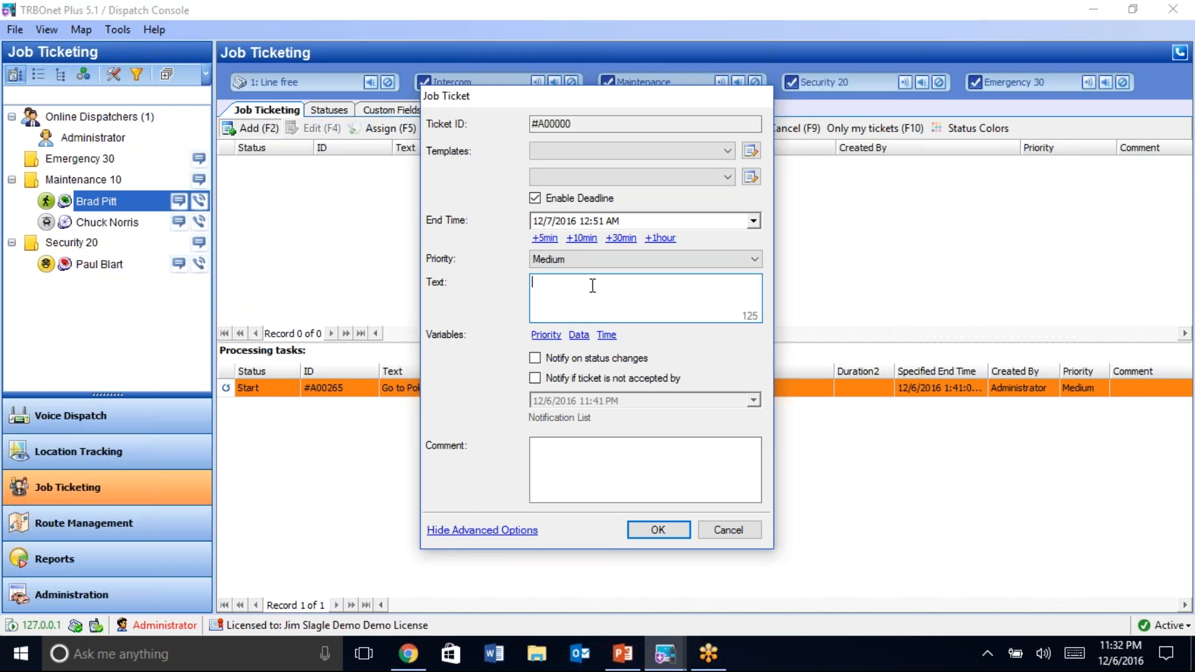
pyautogui.write('Report to Room 412')
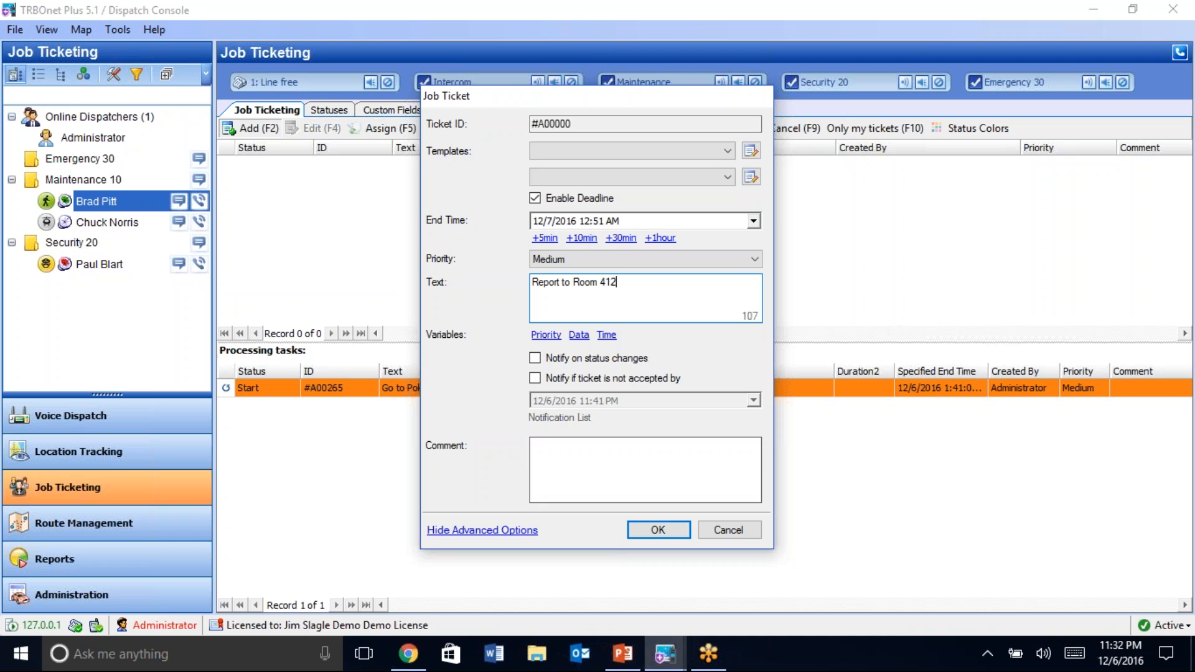
pyautogui.click(641, 529)
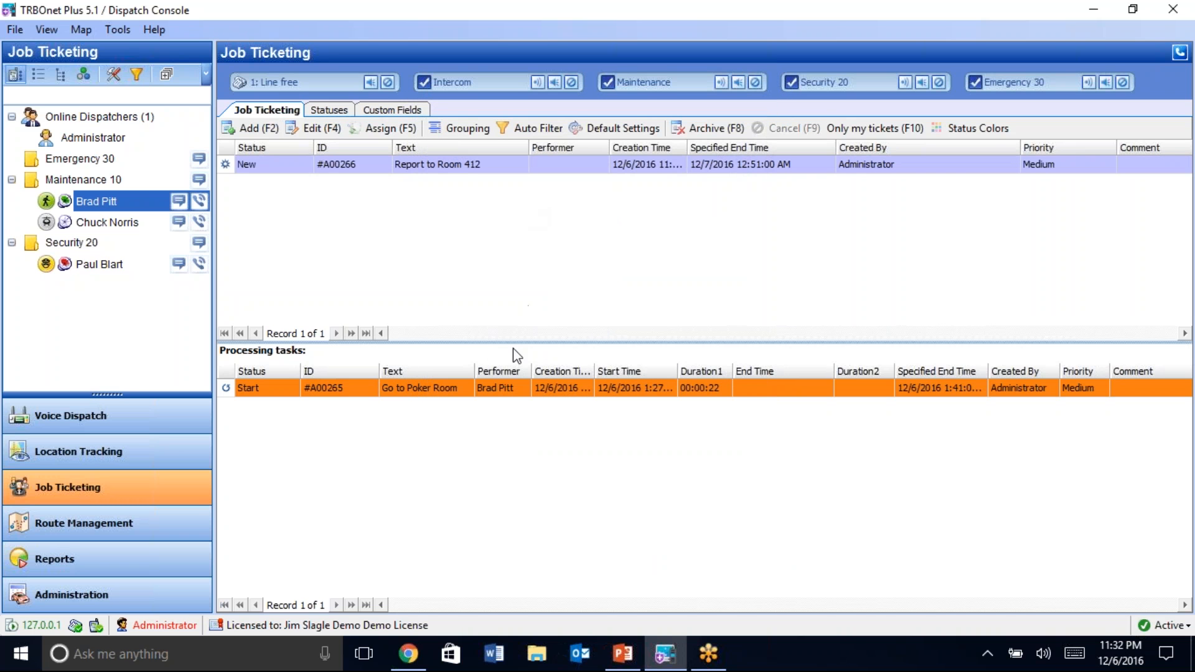
# Review the colors assigned to each job status and the expiring-ticket settings, leaving them as they are.
pyautogui.click(949, 128)
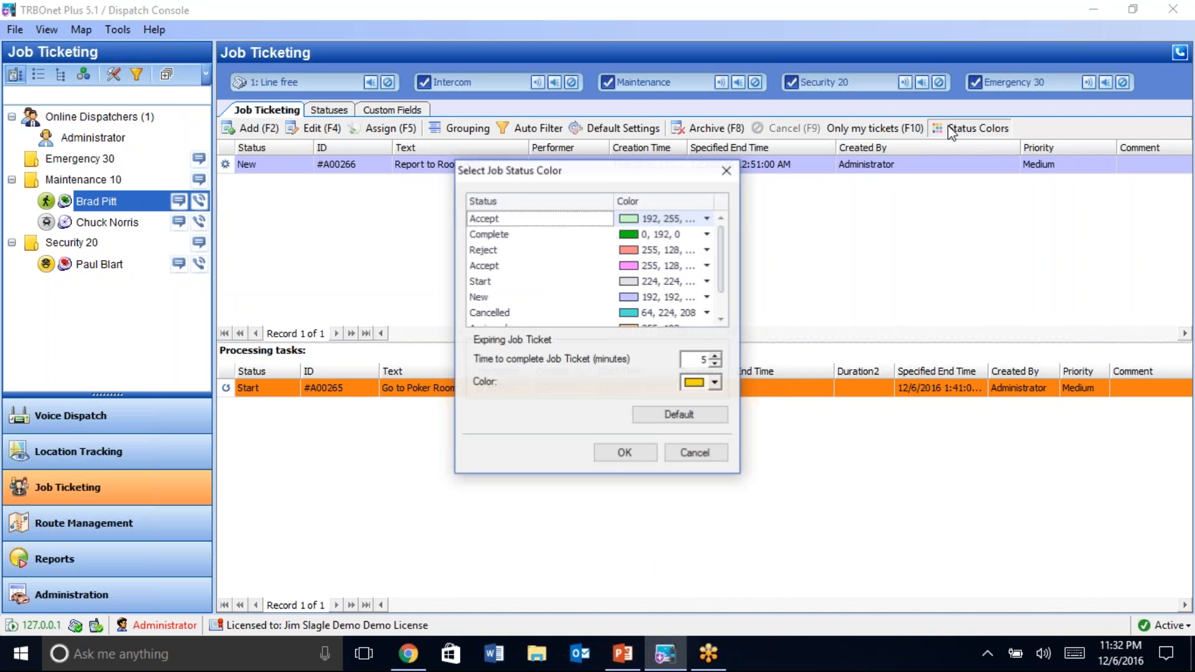
pyautogui.scroll(-1, 556, 268)
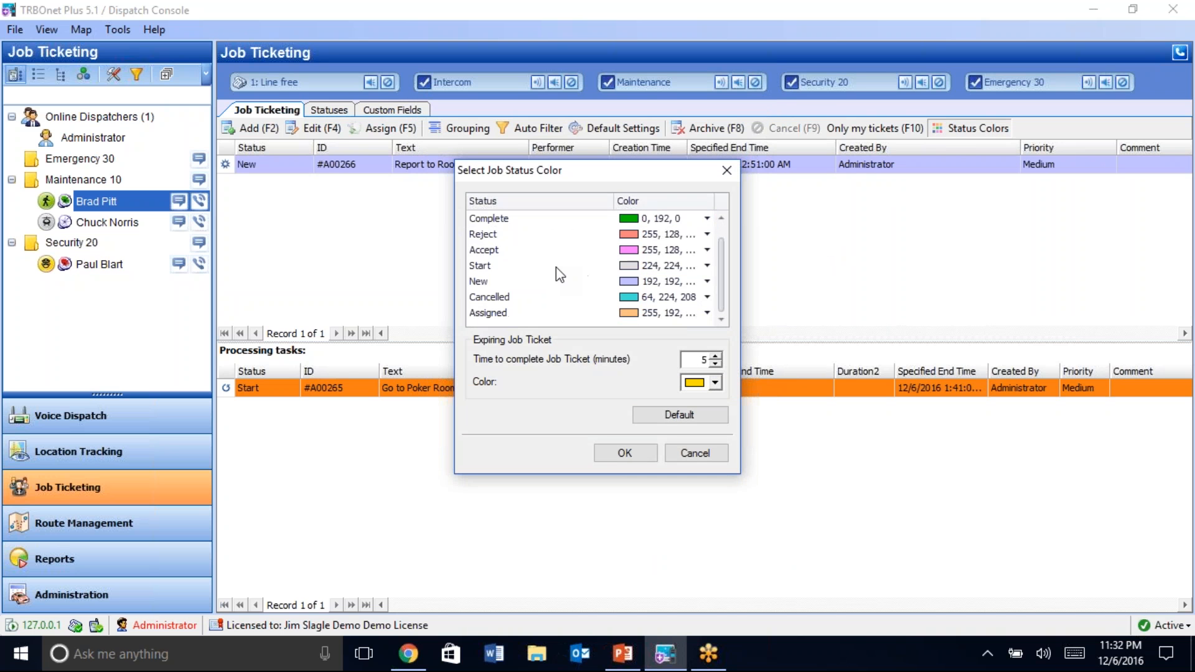
pyautogui.scroll(1, 556, 268)
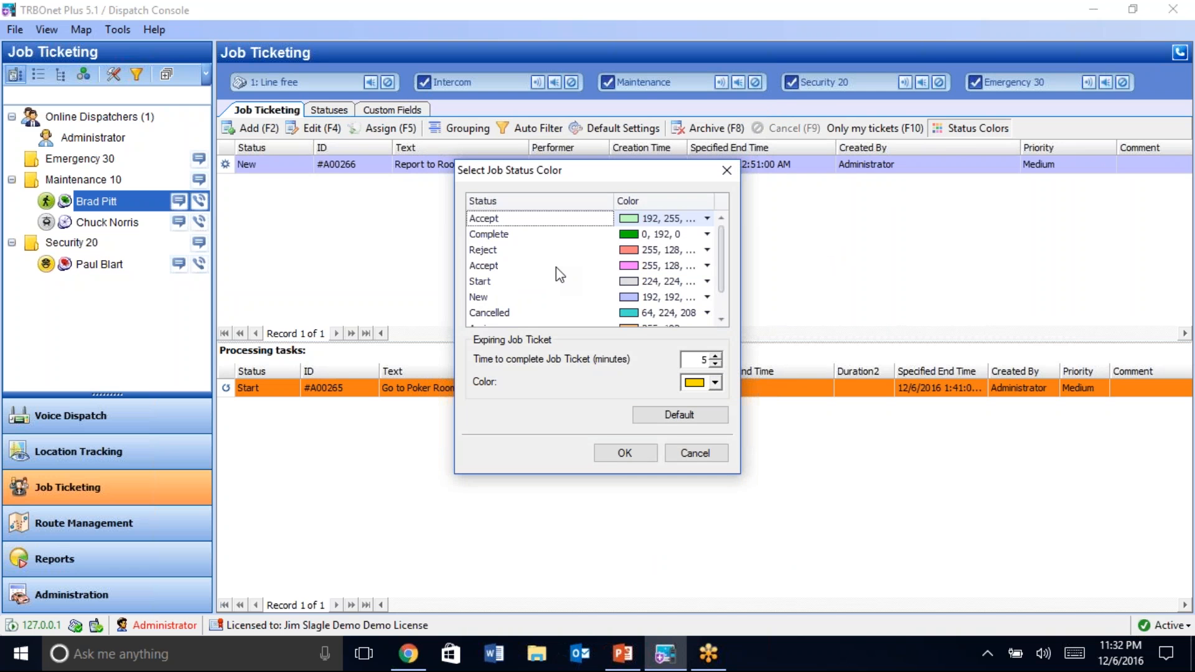
pyautogui.click(723, 170)
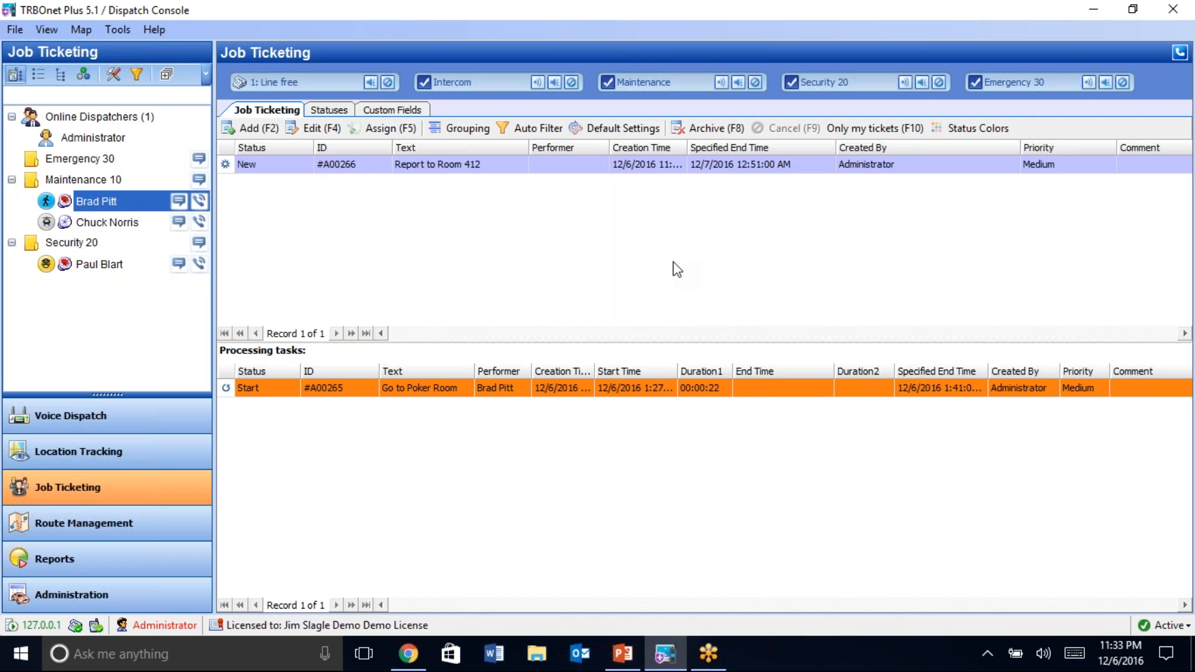
# Assign the "Report to Room 412" ticket to the Maintenance 10 group.
pyautogui.rightClick(358, 164)
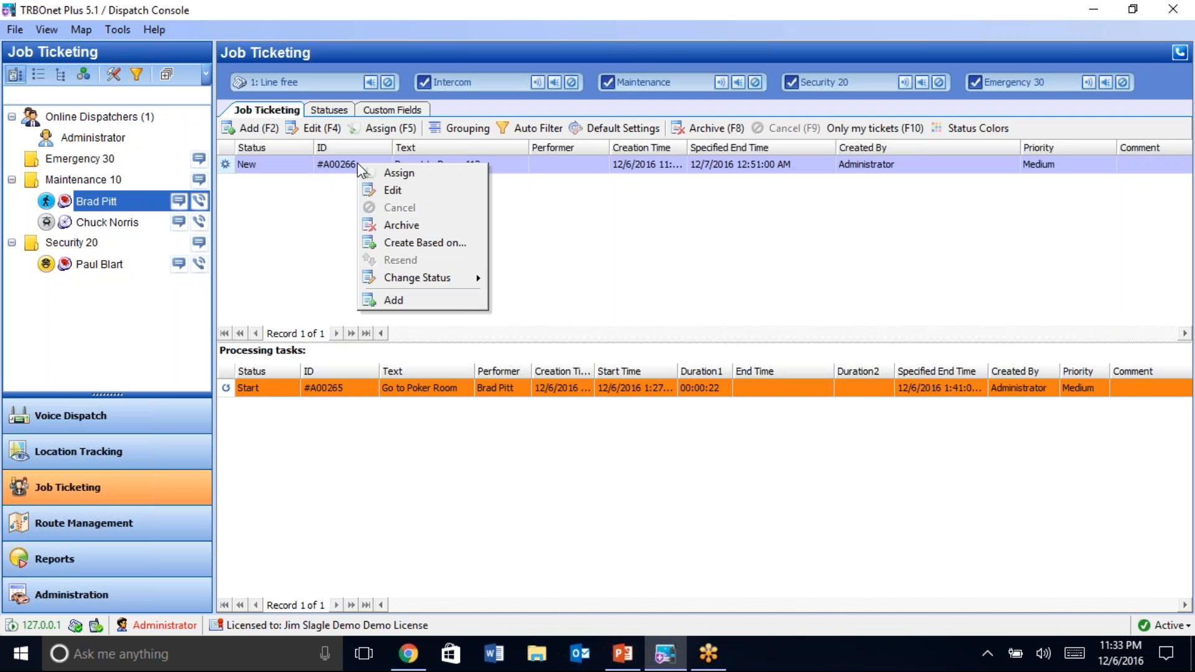
pyautogui.click(400, 172)
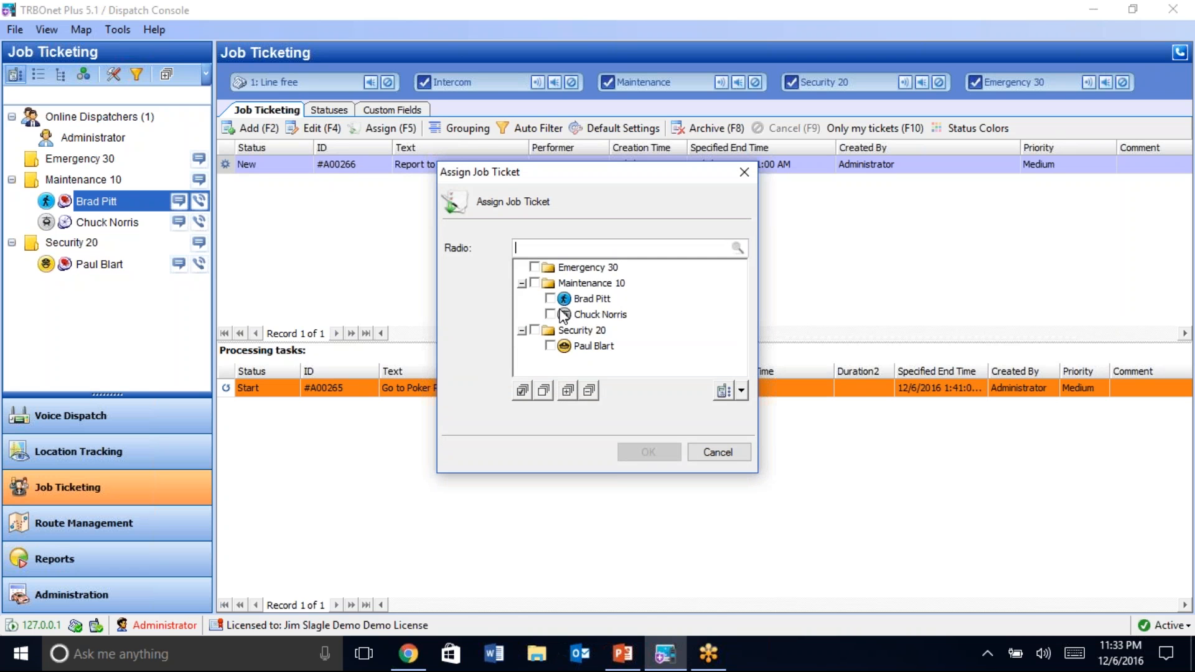
pyautogui.click(534, 283)
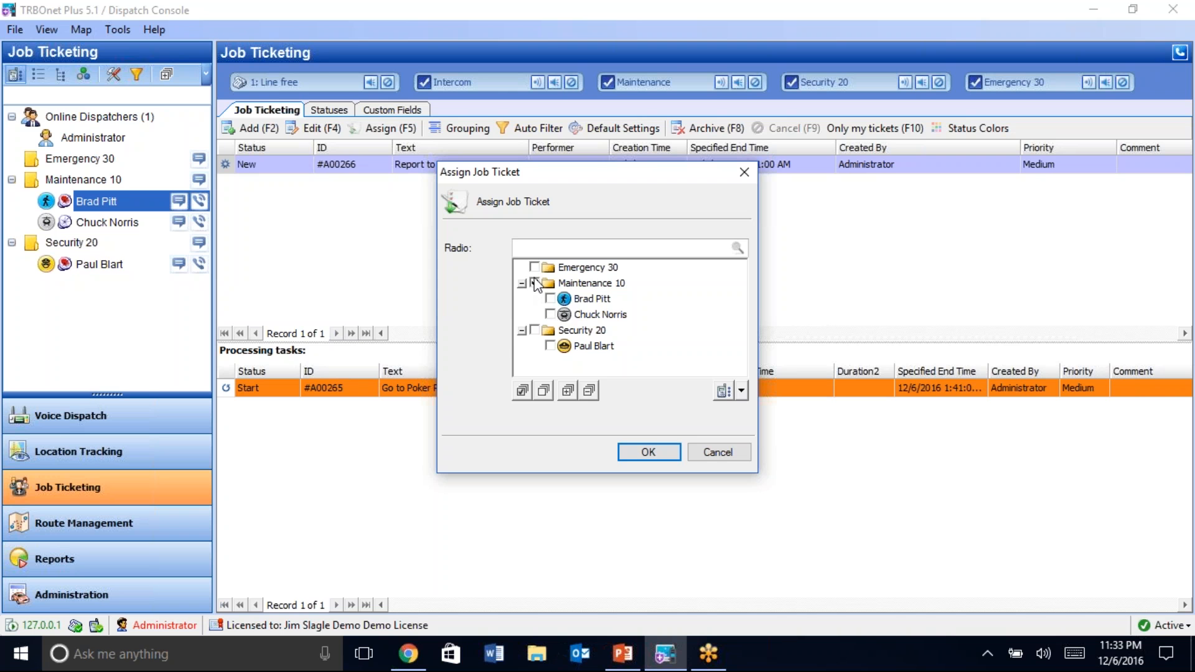
pyautogui.click(647, 451)
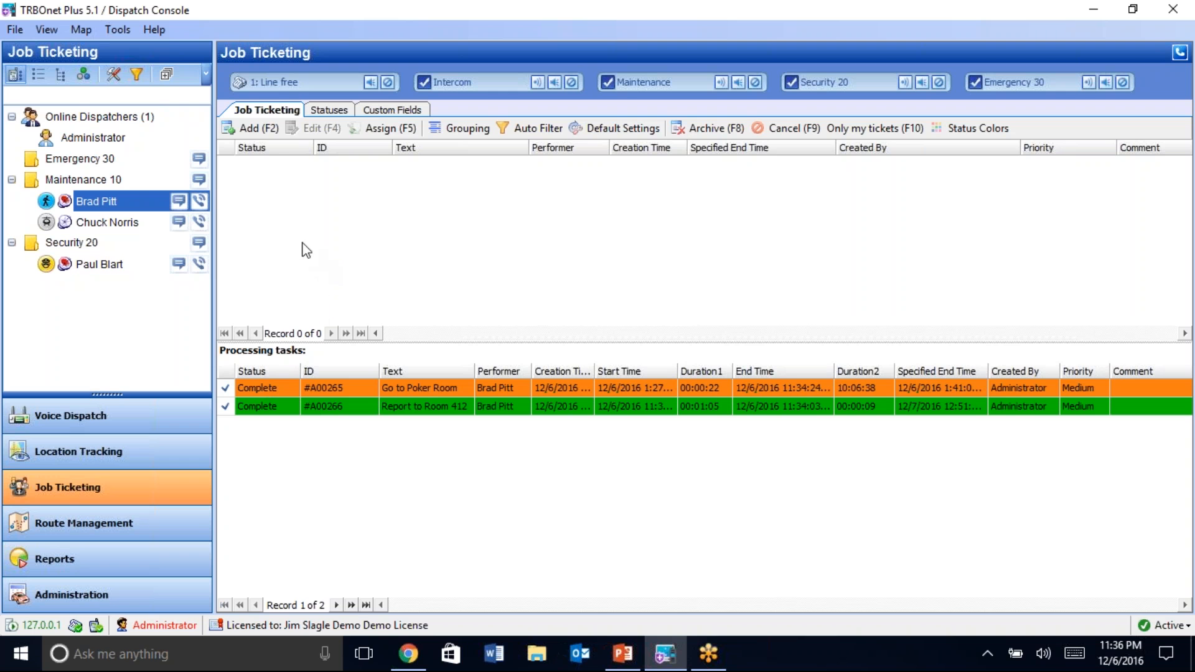
# Add a job ticket with the text "Go to lobby of Casino".
pyautogui.click(263, 132)
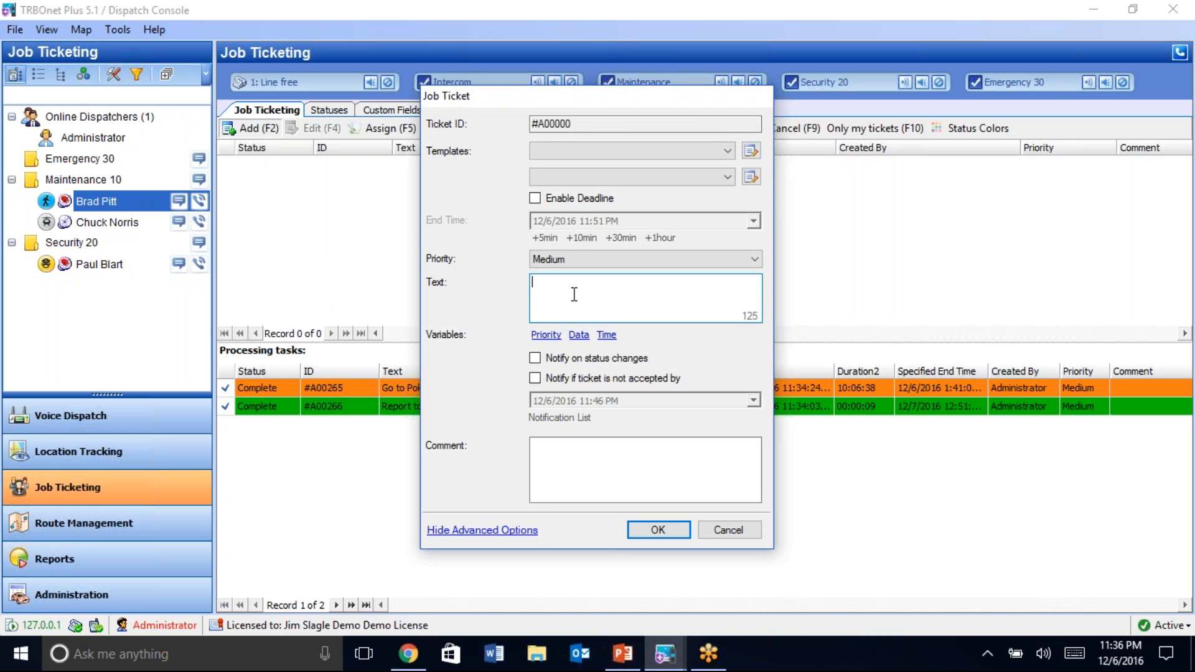
pyautogui.write('Go to lobby of Casino')
pyautogui.click(646, 529)
# Assign the "Go to lobby of Casino" ticket to the radio in the Security 20 group and dismiss the assignment message.
pyautogui.rightClick(429, 164)
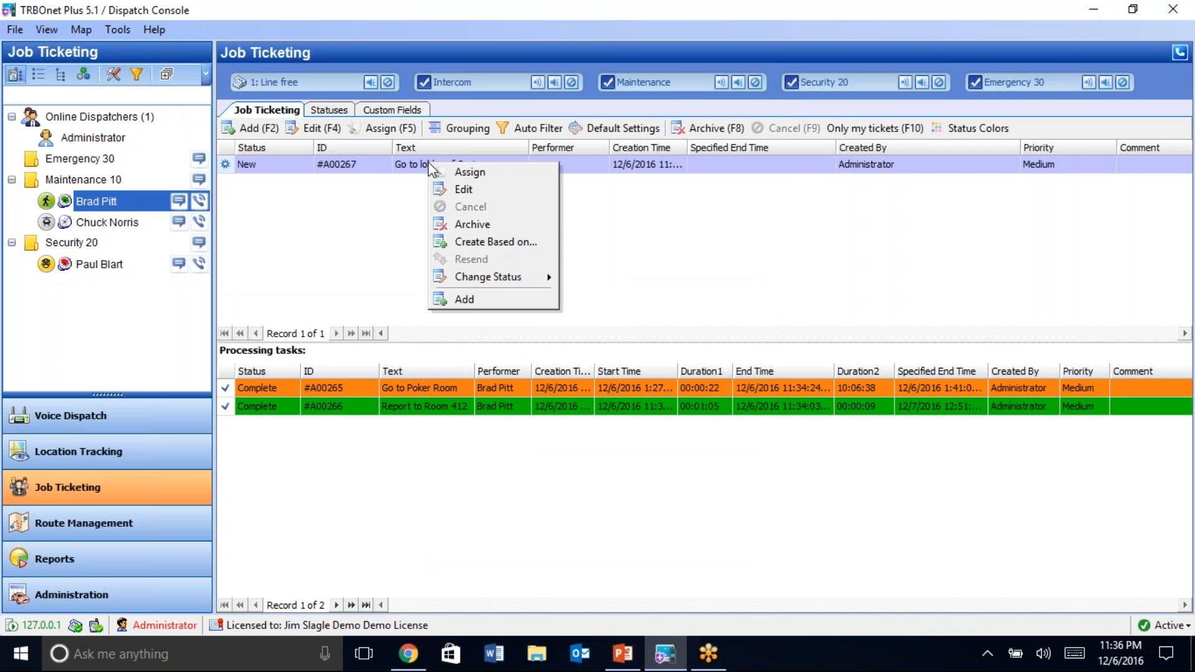
pyautogui.click(469, 171)
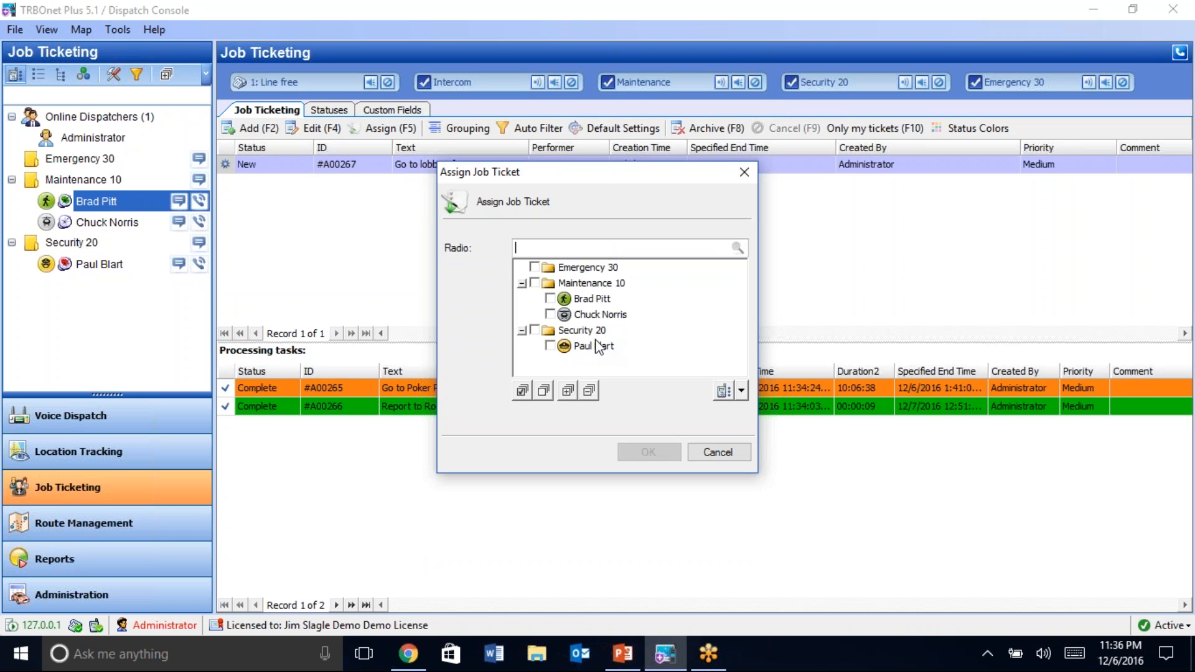
pyautogui.click(550, 346)
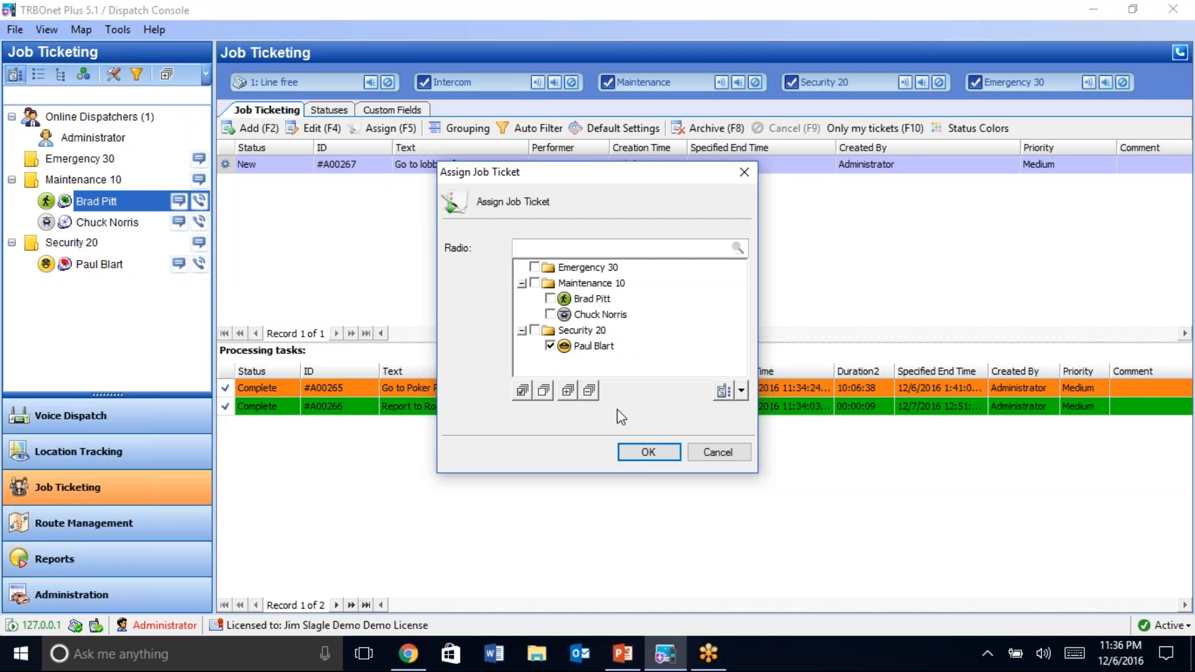
pyautogui.click(645, 453)
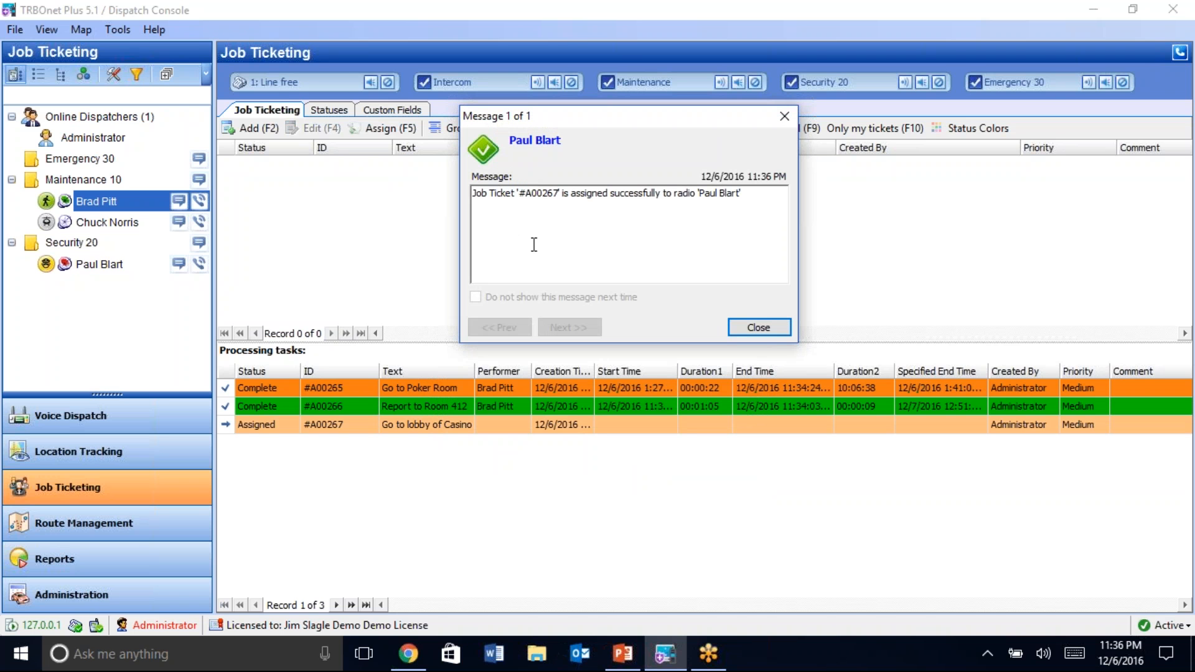
pyautogui.click(757, 329)
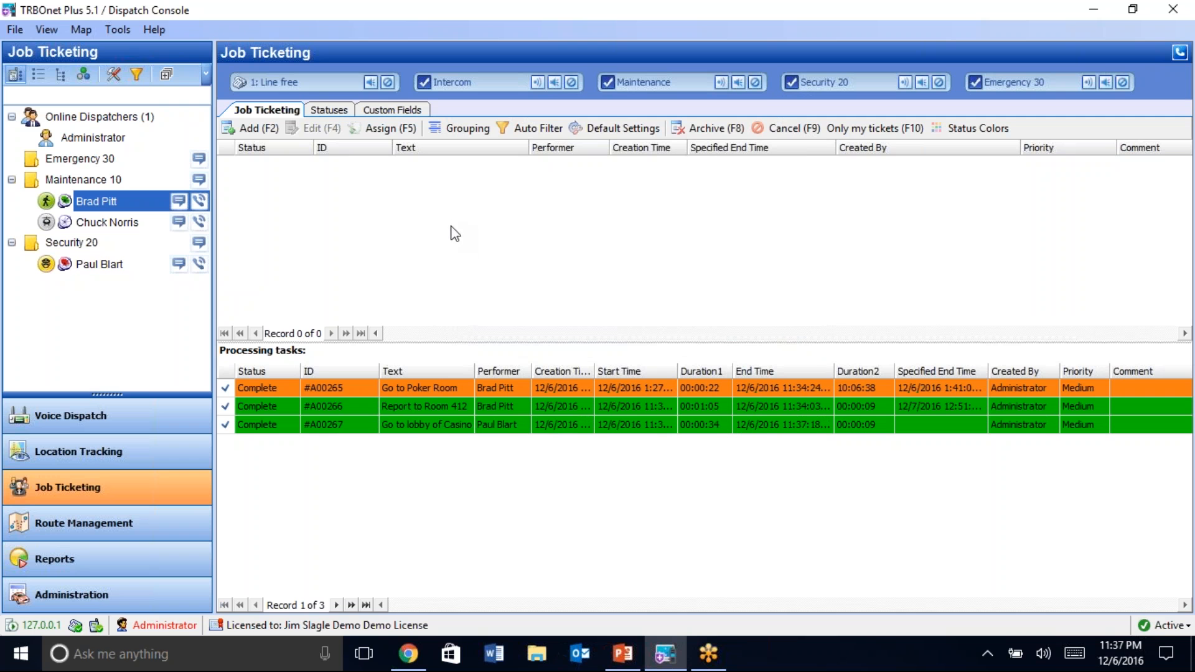
# Add a job ticket with the text "Replace the Heater".
pyautogui.click(249, 128)
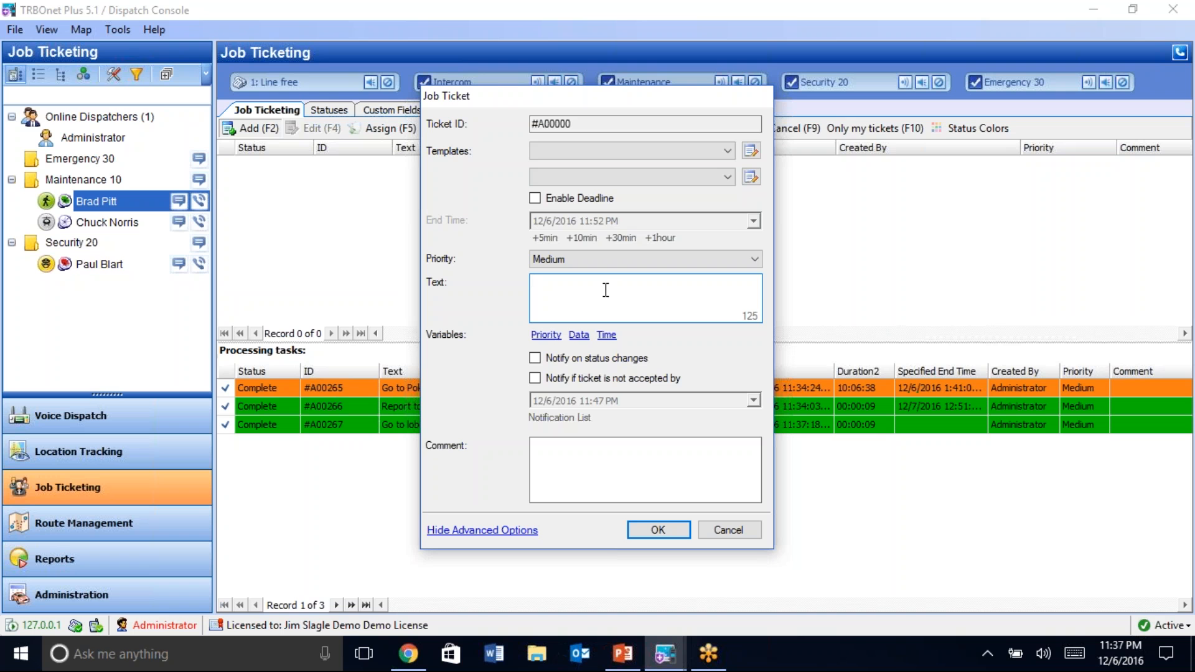
pyautogui.write('Replace the Heater')
pyautogui.click(653, 529)
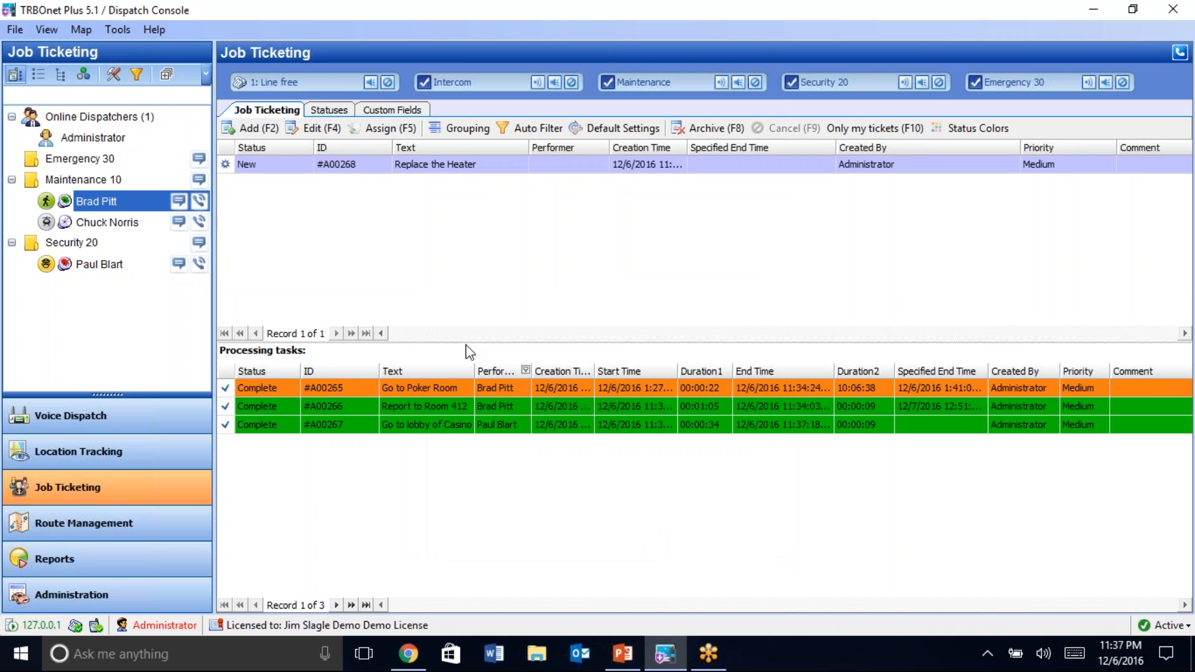
# Assign the "Replace the Heater" ticket to the first radio in the Maintenance 10 group and dismiss the assignment message.
pyautogui.rightClick(404, 164)
pyautogui.click(441, 174)
pyautogui.click(550, 299)
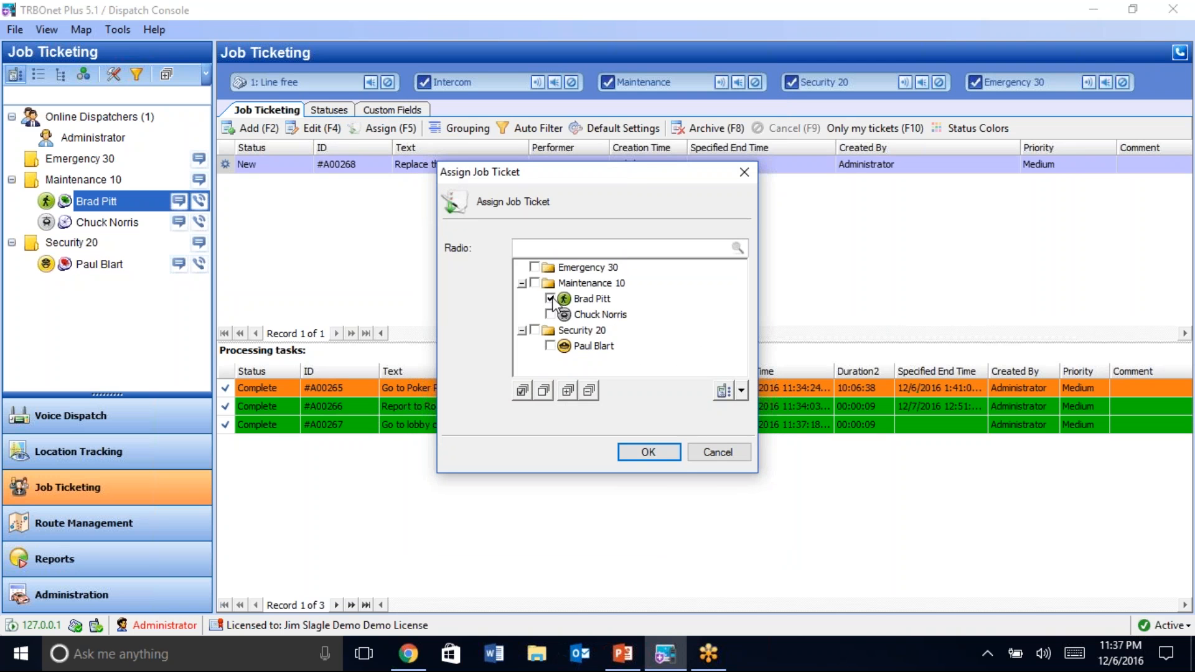
pyautogui.click(663, 453)
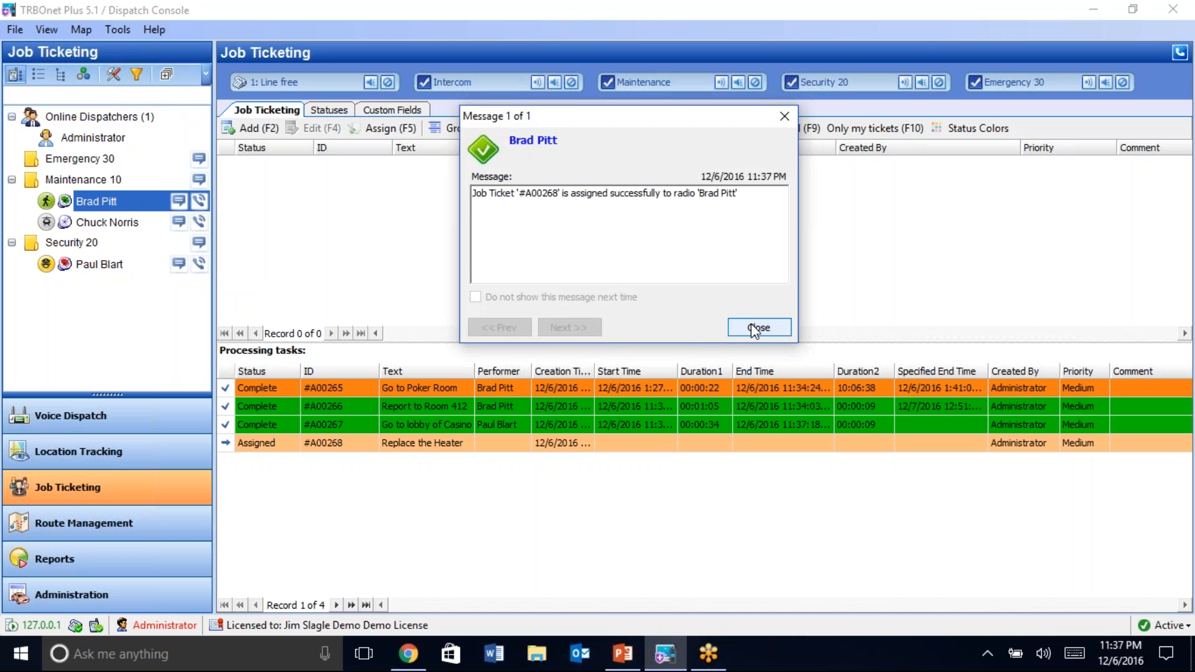
pyautogui.click(754, 328)
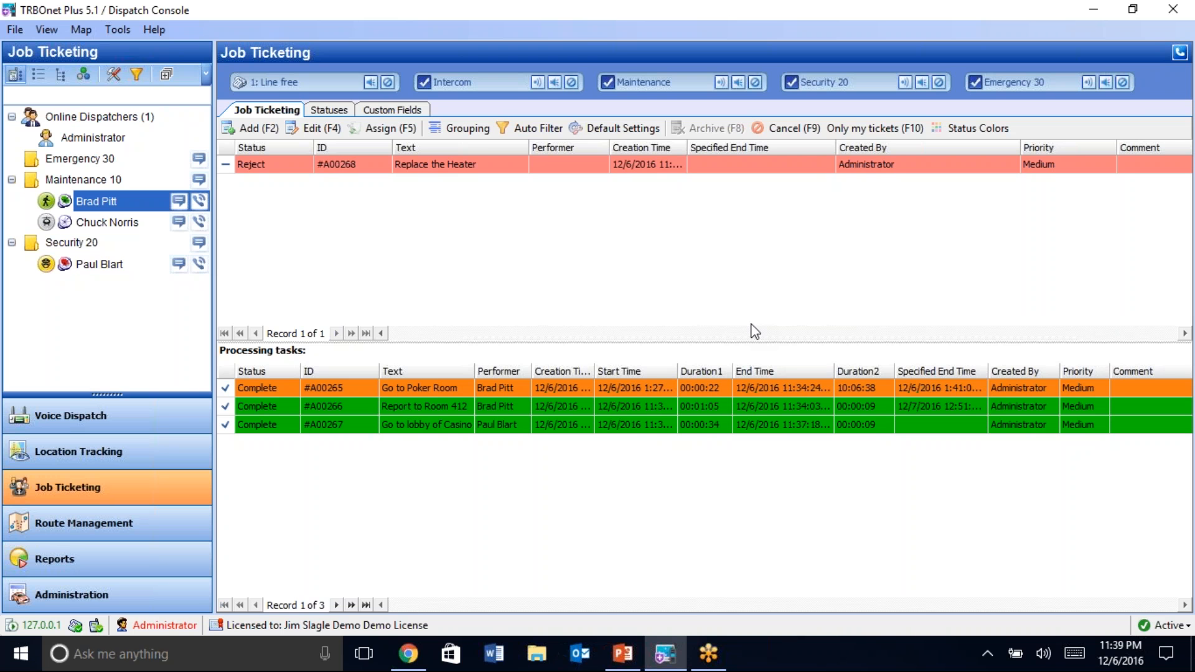
pyautogui.click(1059, 21)
pyautogui.click(1173, 70)
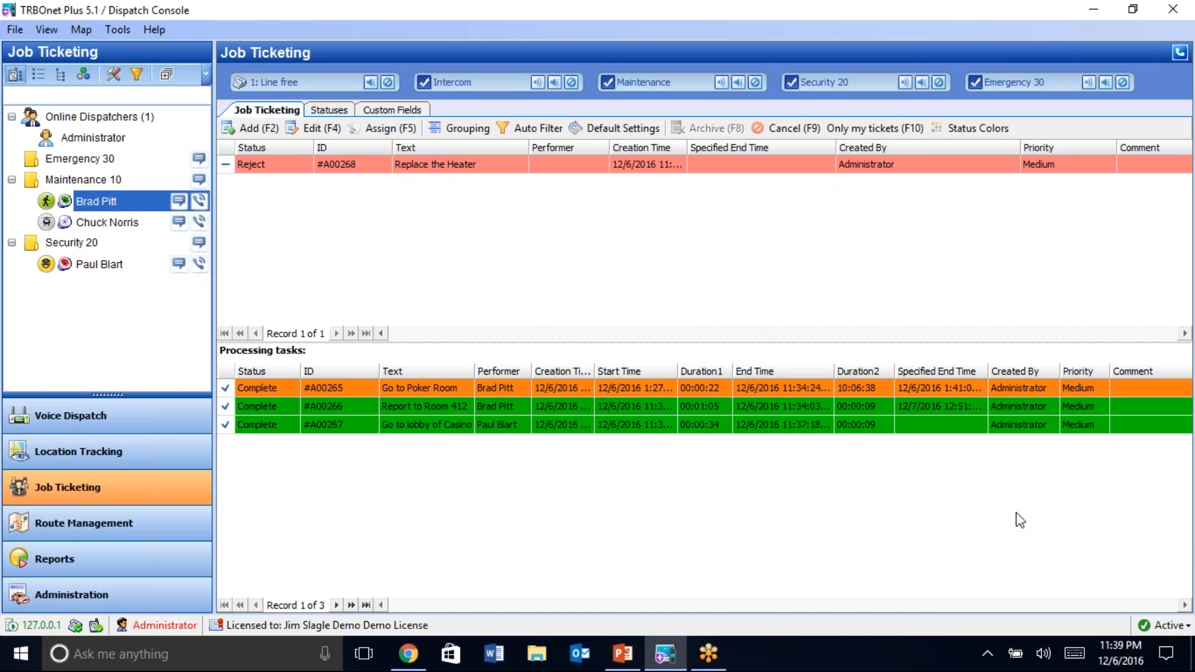